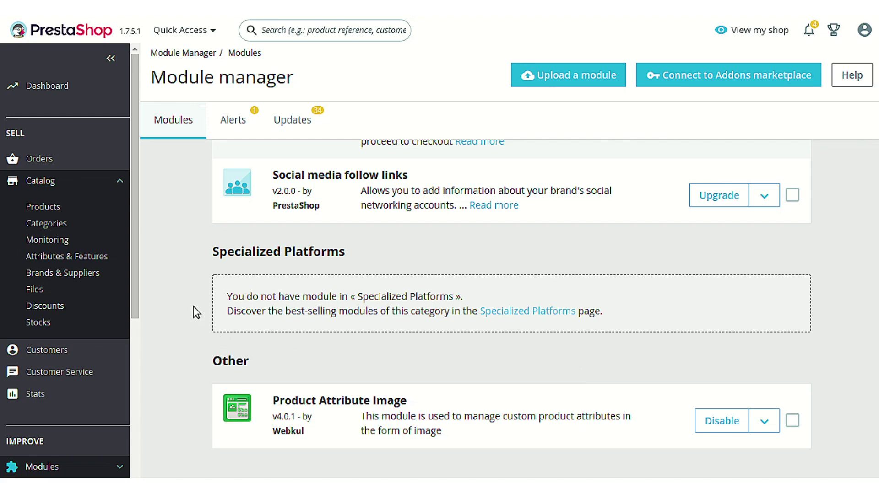
# Open the Hummingbird printed sweater for editing from the Catalog product list
pyautogui.click(55, 207)
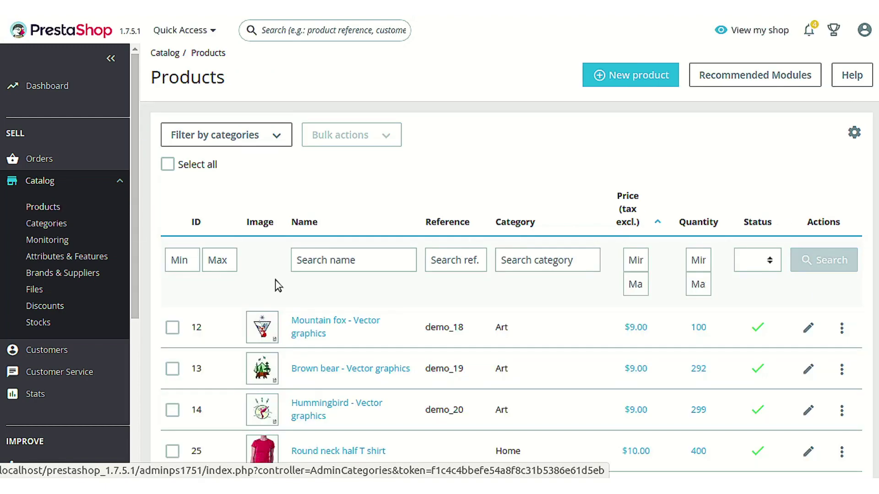
pyautogui.scroll(-1, 368, 301)
pyautogui.scroll(-15, 367, 301)
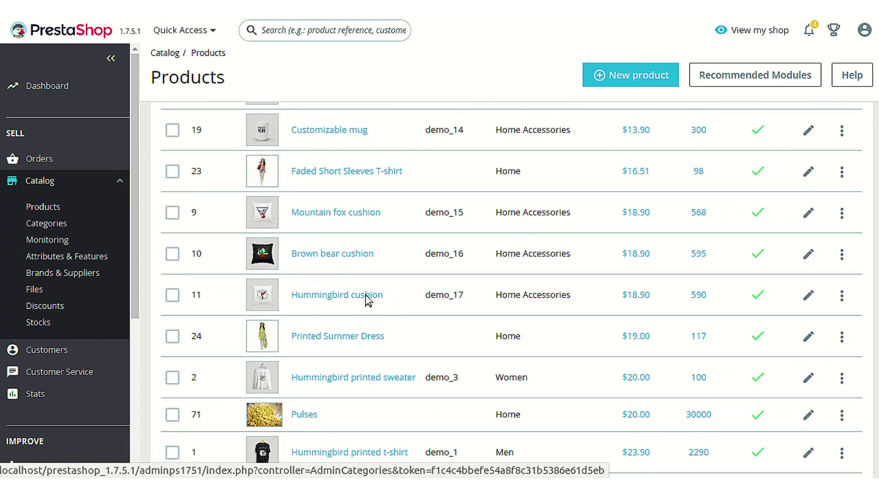
pyautogui.scroll(-5, 380, 306)
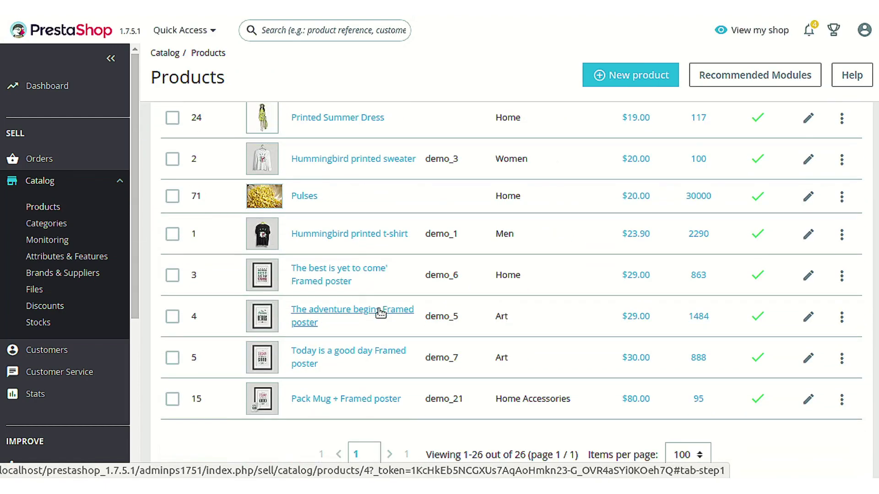
pyautogui.scroll(4, 381, 307)
pyautogui.click(370, 337)
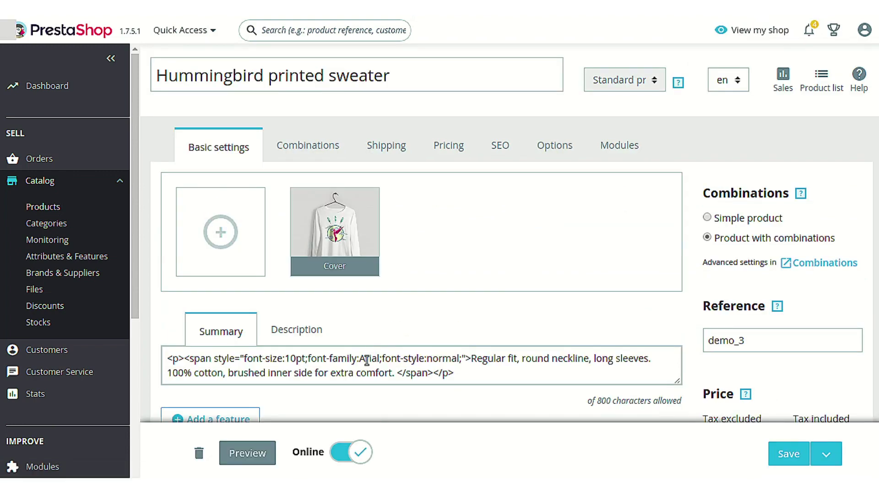
# Check the attribute image module's list, then show the sweater's single Size - S combination
pyautogui.click(624, 155)
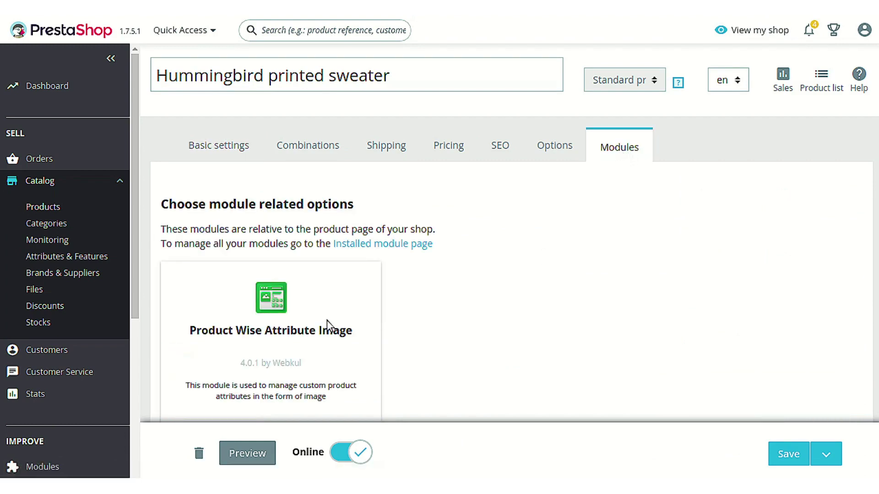
pyautogui.scroll(-3, 372, 316)
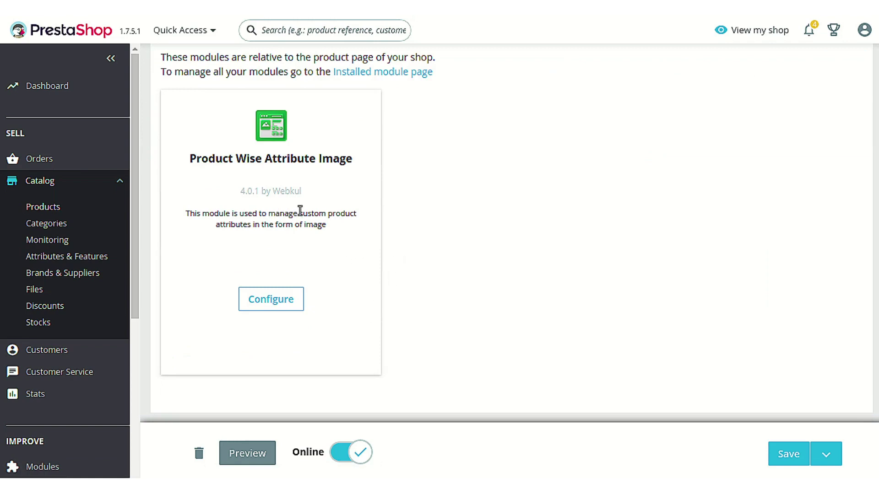
pyautogui.click(274, 298)
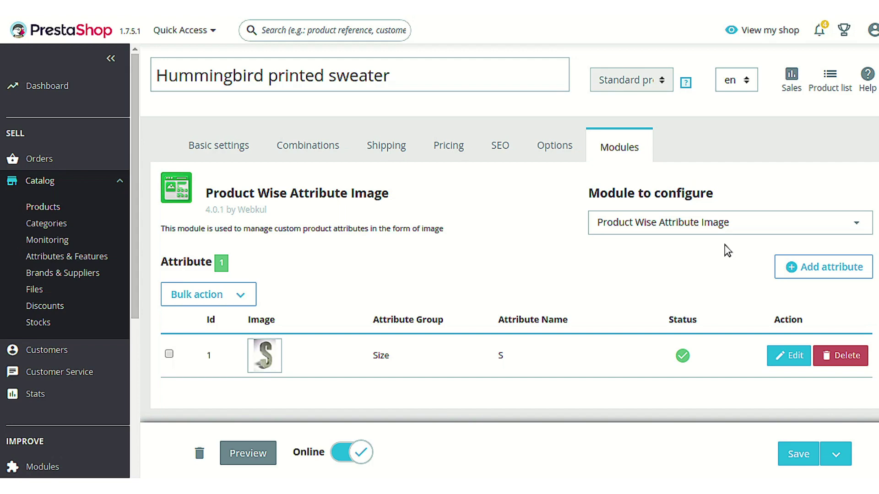
pyautogui.click(316, 156)
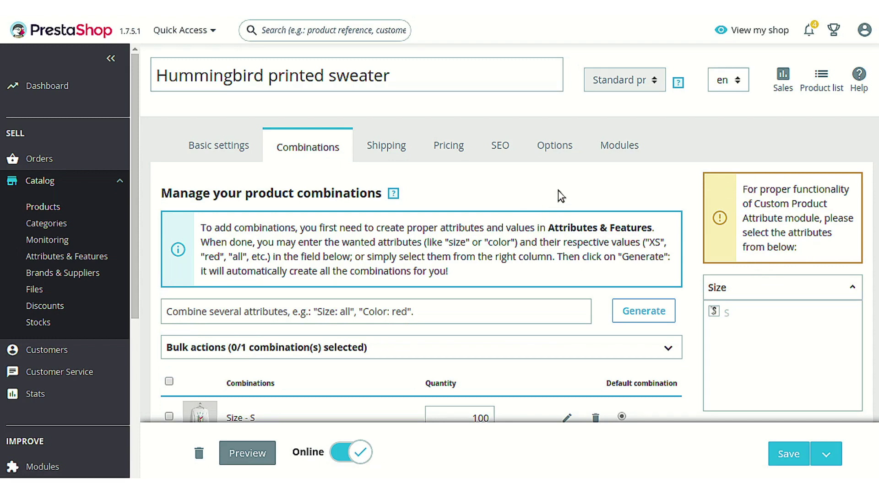
# Start a new image attribute with Attribute Group Size and Attribute Value M
pyautogui.click(616, 150)
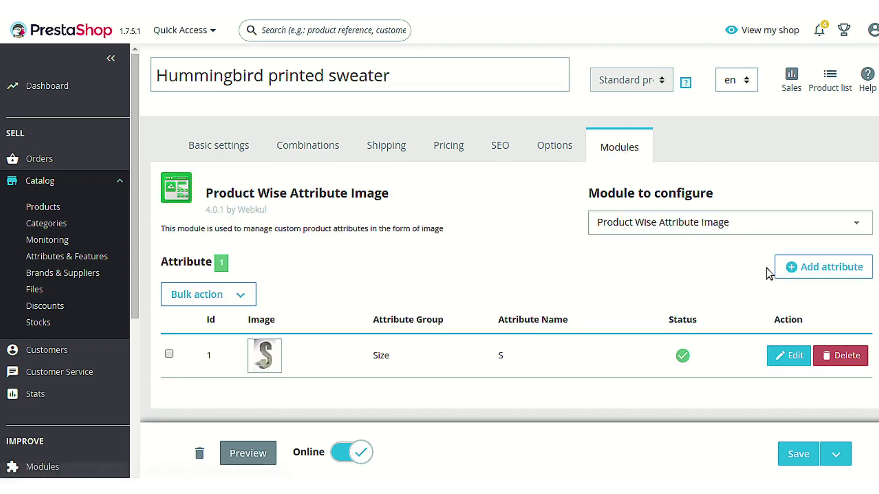
pyautogui.click(807, 269)
pyautogui.scroll(-3, 471, 240)
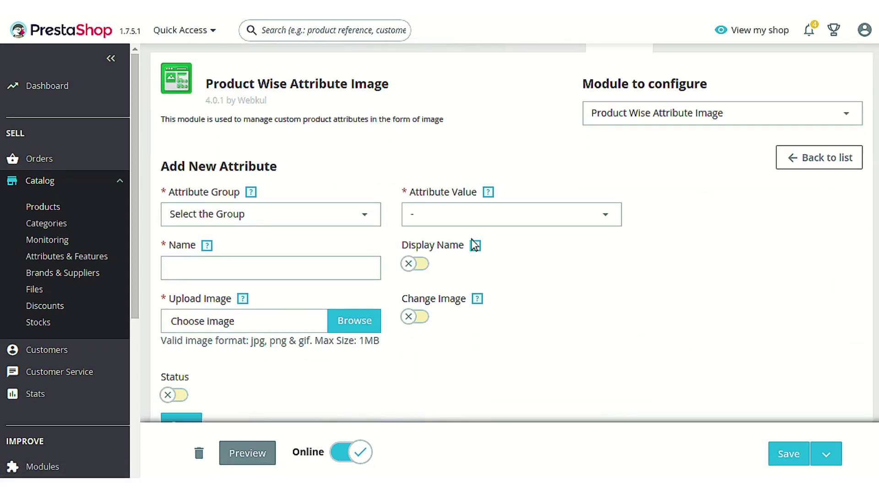
pyautogui.click(341, 223)
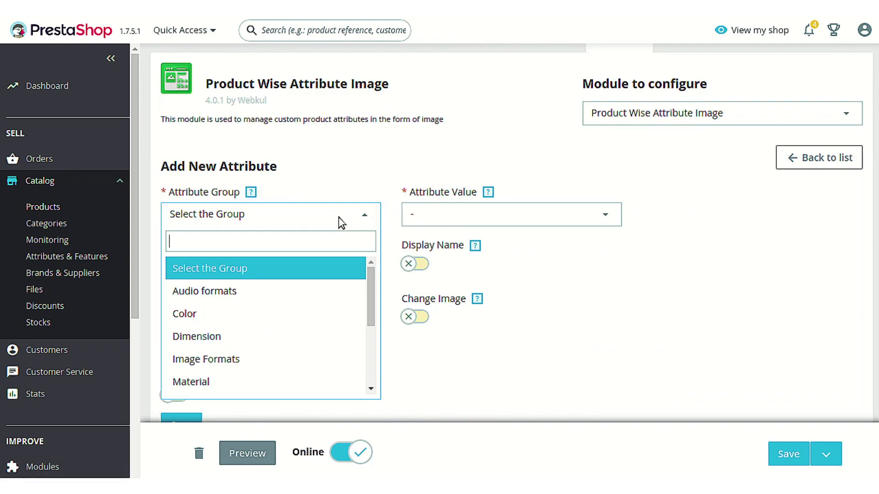
pyautogui.scroll(-3, 275, 359)
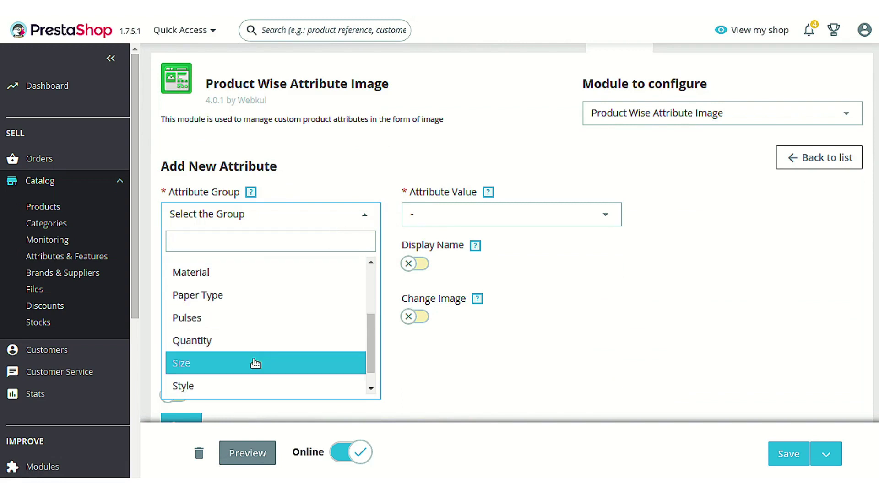
pyautogui.click(256, 363)
pyautogui.click(480, 220)
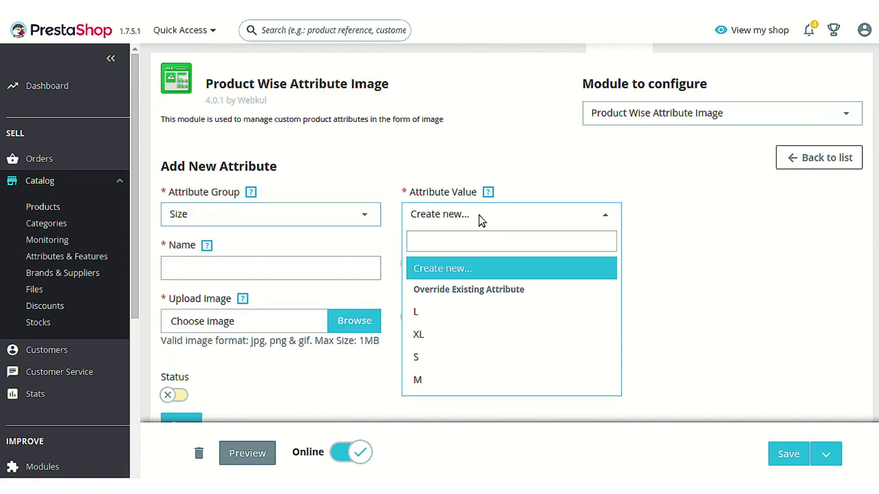
pyautogui.click(351, 217)
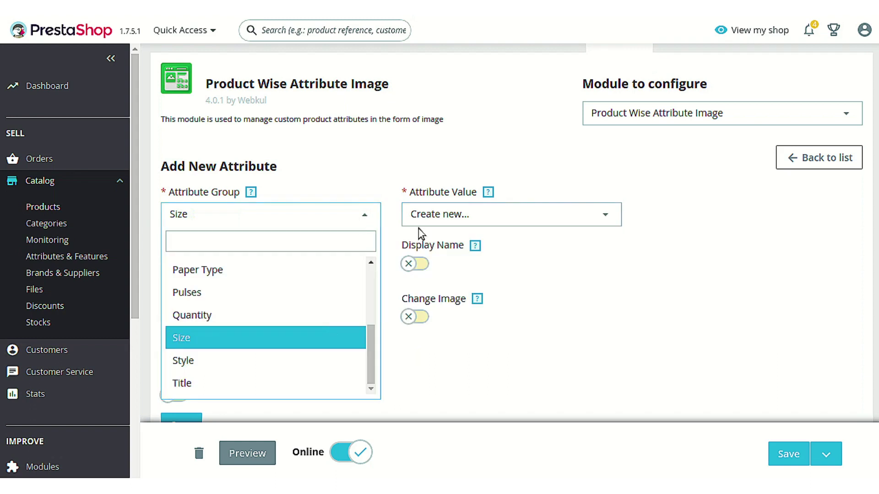
pyautogui.click(474, 219)
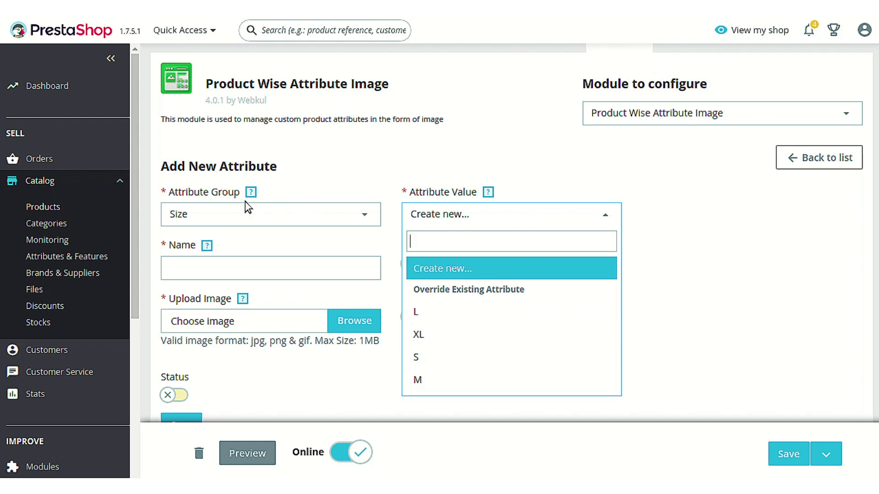
pyautogui.click(447, 379)
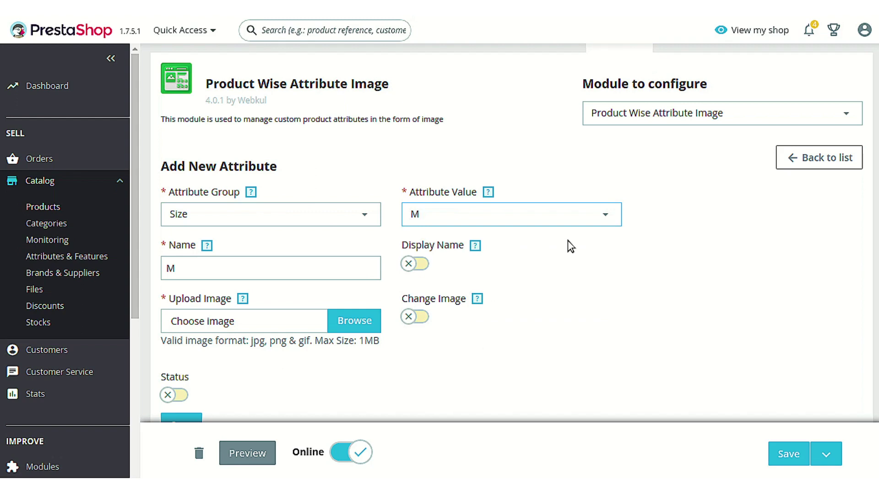
# Name the attribute M, turn Display Name on, and choose an image file
pyautogui.click(293, 268)
pyautogui.click(424, 269)
pyautogui.click(359, 319)
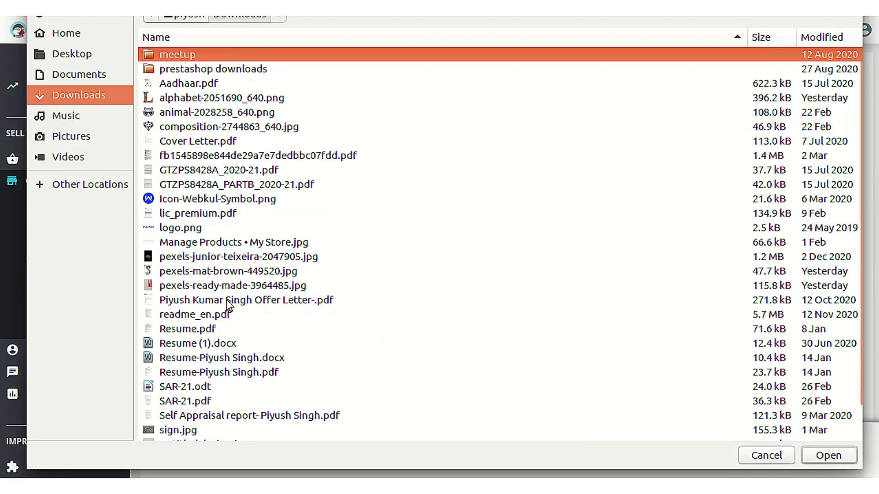
# Attach pexels-ready-made-3964485.jpg as the M image, then view the storefront sweater page
pyautogui.doubleClick(238, 285)
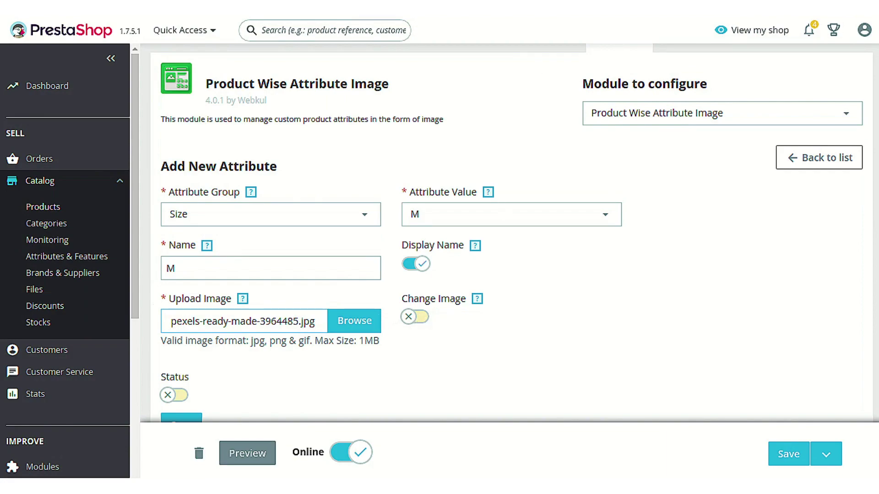
pyautogui.click(531, 7)
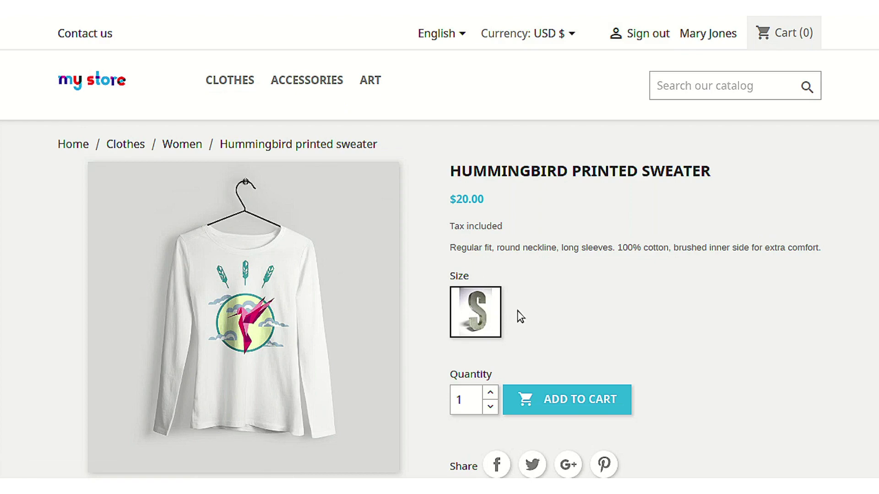
# Review the Add New Attribute form holding Size M with pexels-ready-made-3964485.jpg attached
pyautogui.moveTo(359, 248)
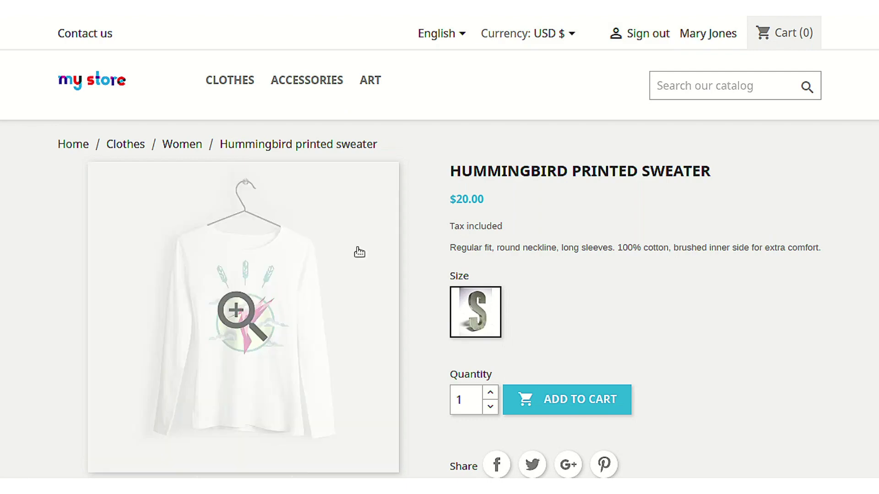
pyautogui.scroll(-2, 406, 234)
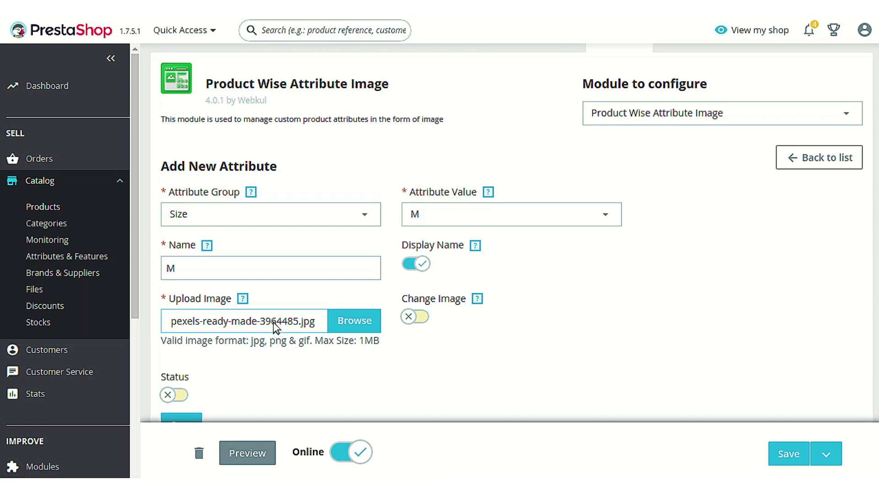
# Set the Size M attribute's status to active and save it beside S
pyautogui.scroll(-1, 272, 328)
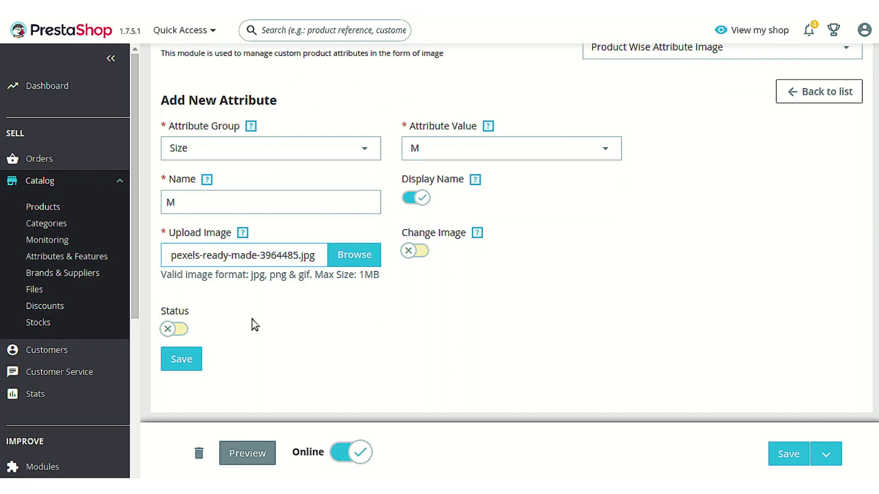
pyautogui.click(180, 330)
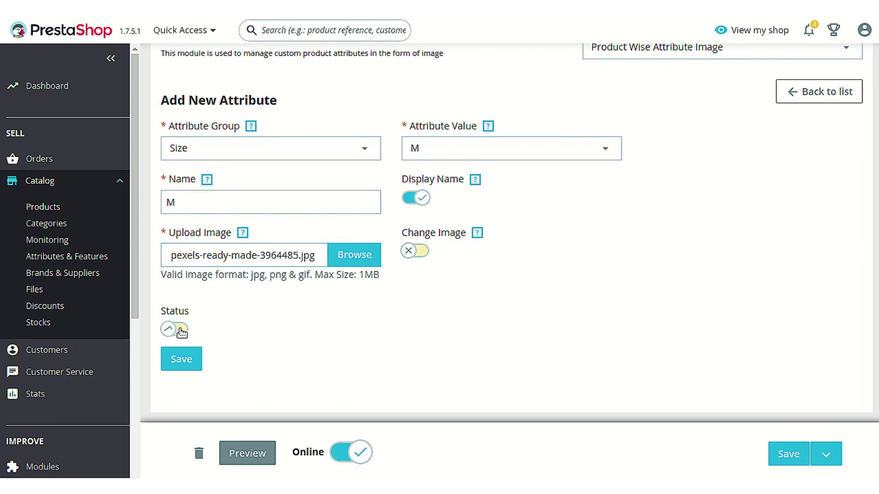
pyautogui.click(191, 360)
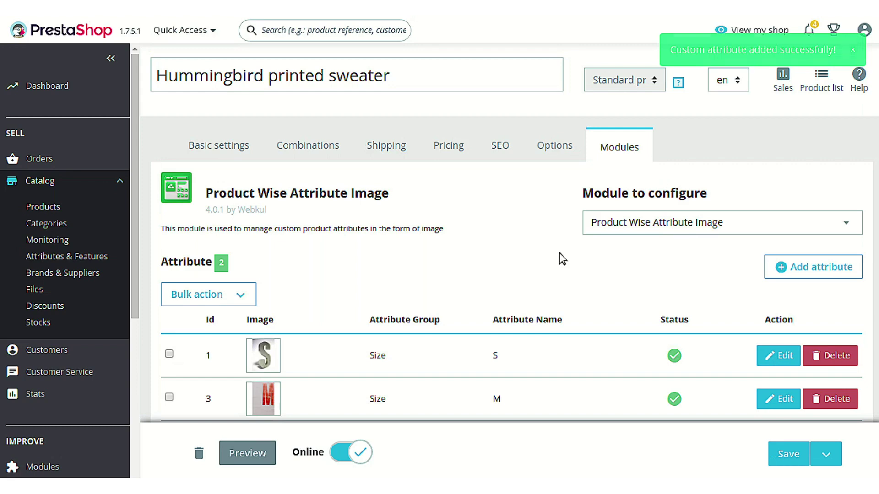
pyautogui.scroll(-1, 559, 254)
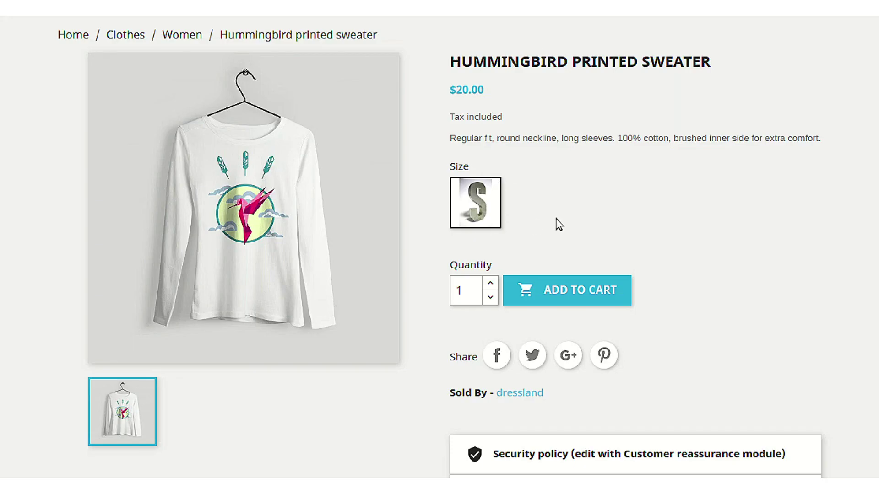
pyautogui.press('F5')
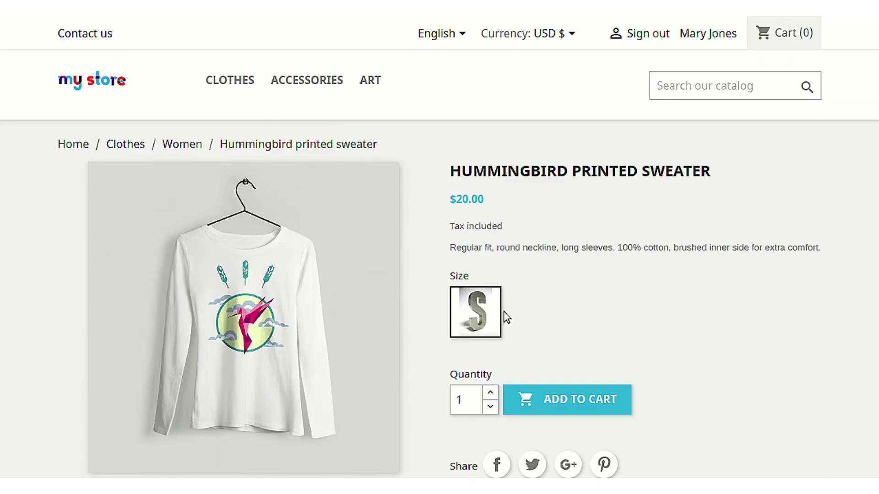
pyautogui.hotkey('ctrl', 'Tab')
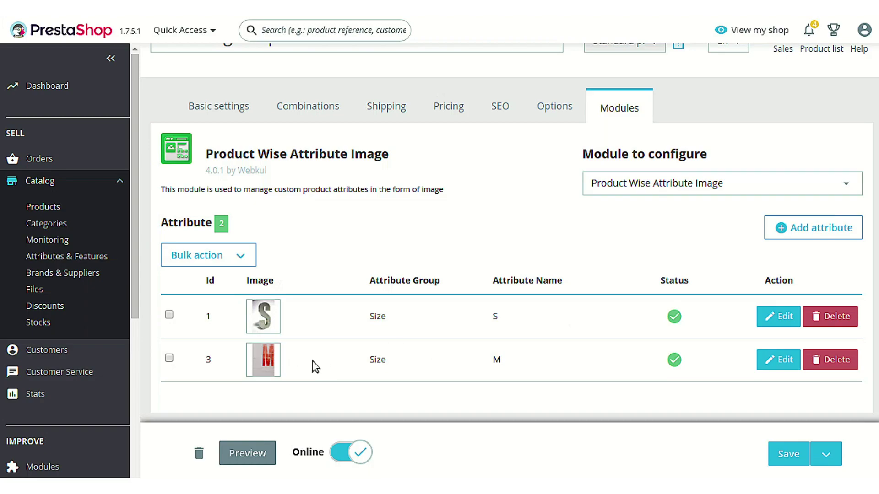
pyautogui.hotkey('ctrl', 'Tab')
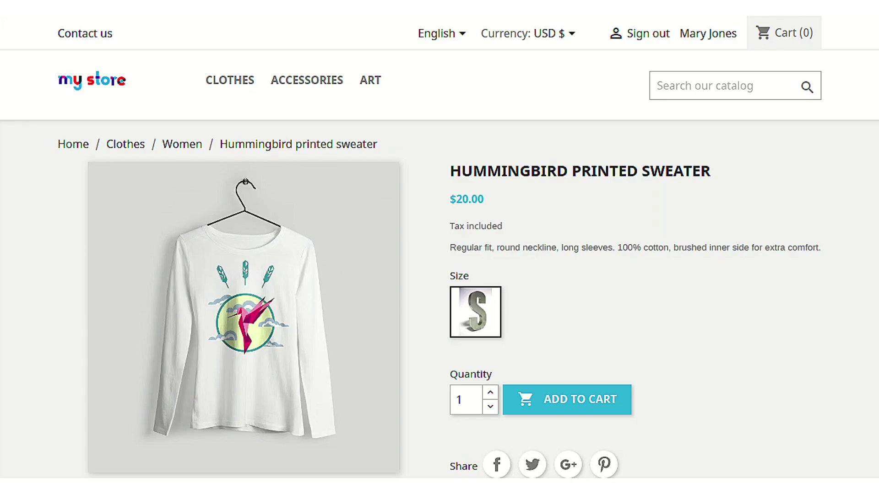
pyautogui.hotkey('ctrl', 'Tab')
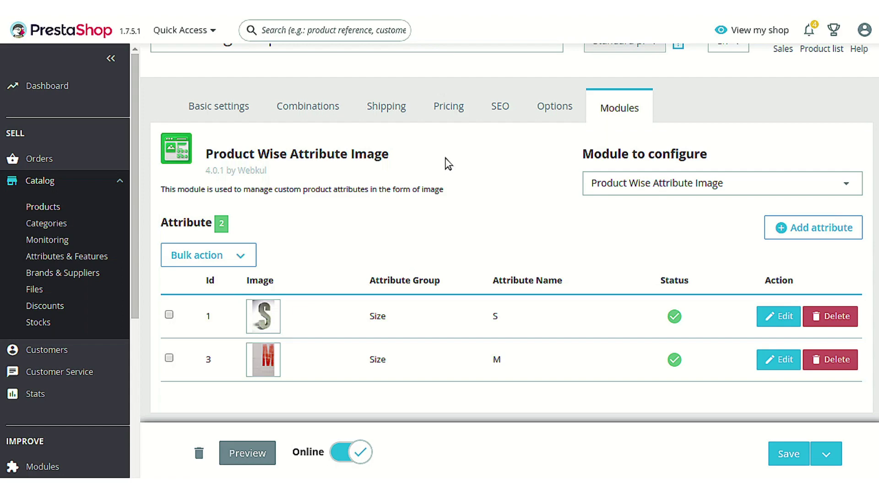
# Tick M in the Size panel and generate a Size - M combination for the sweater
pyautogui.click(332, 112)
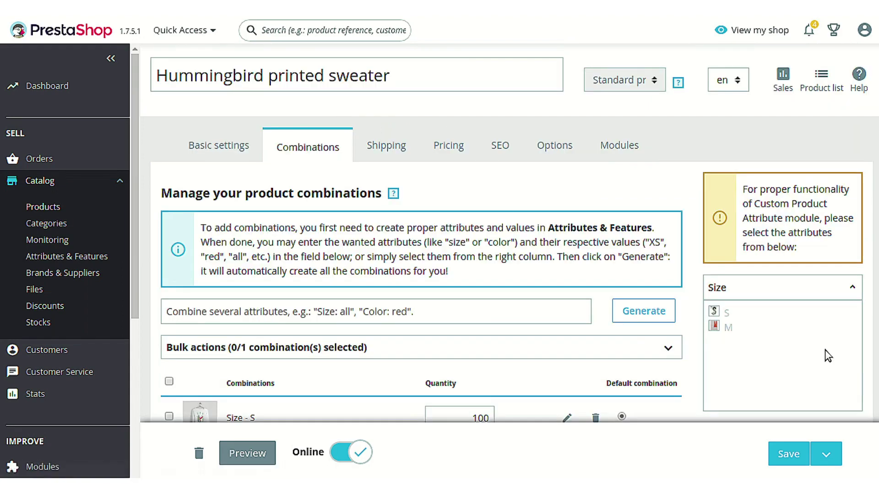
pyautogui.scroll(-4, 638, 332)
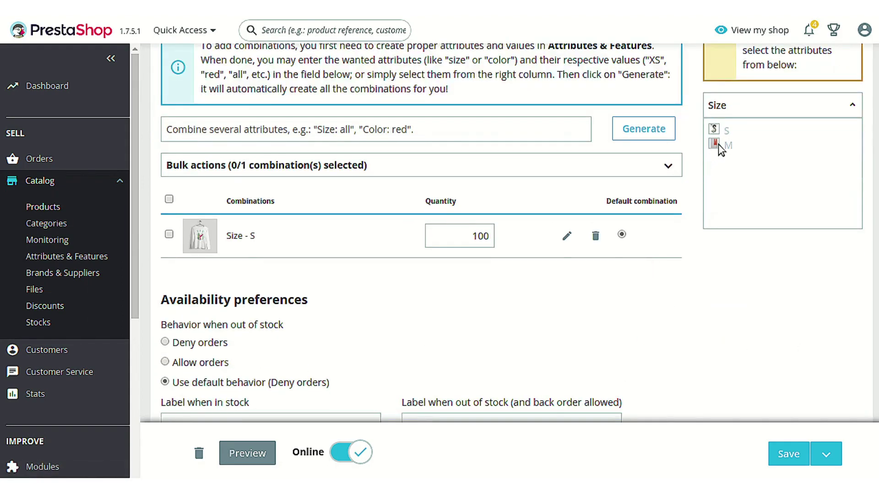
pyautogui.click(717, 145)
pyautogui.click(653, 133)
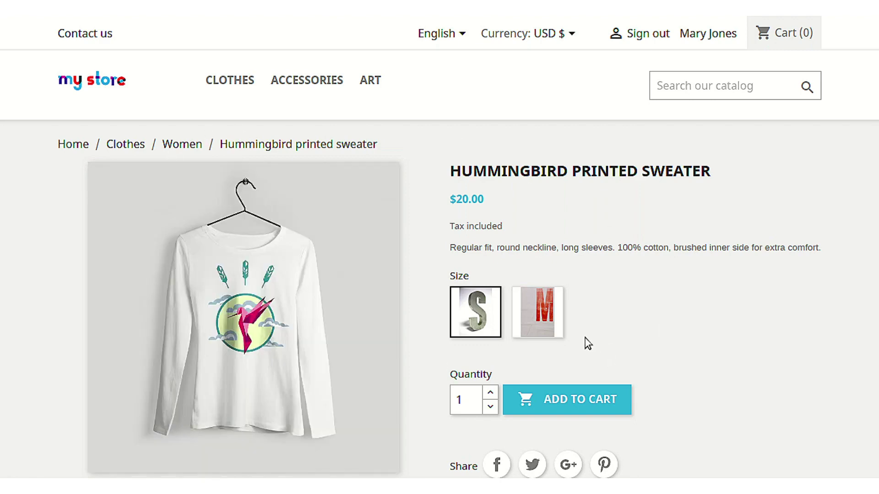
# Pick the M swatch on the storefront, then confirm S and M are active in the module
pyautogui.click(560, 328)
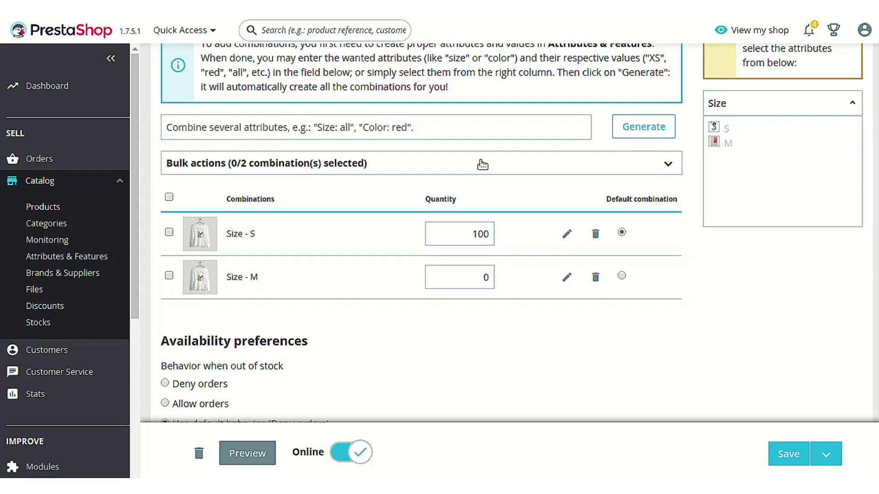
pyautogui.scroll(4, 482, 165)
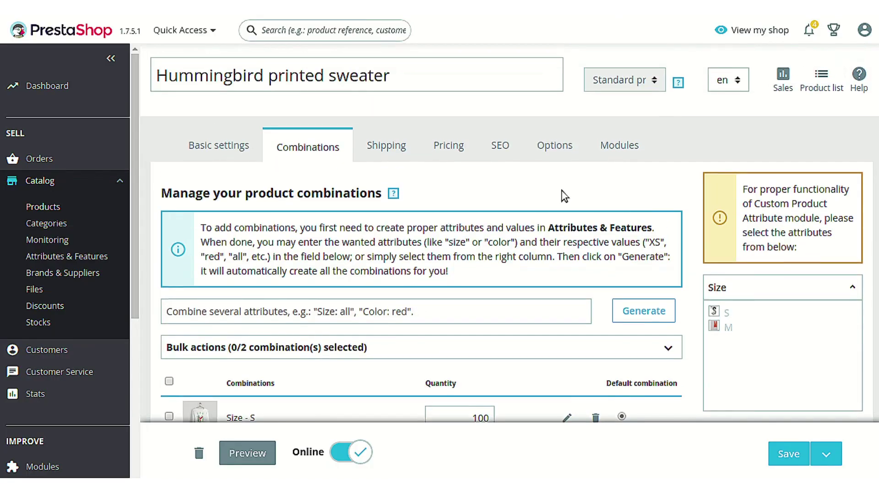
pyautogui.click(619, 138)
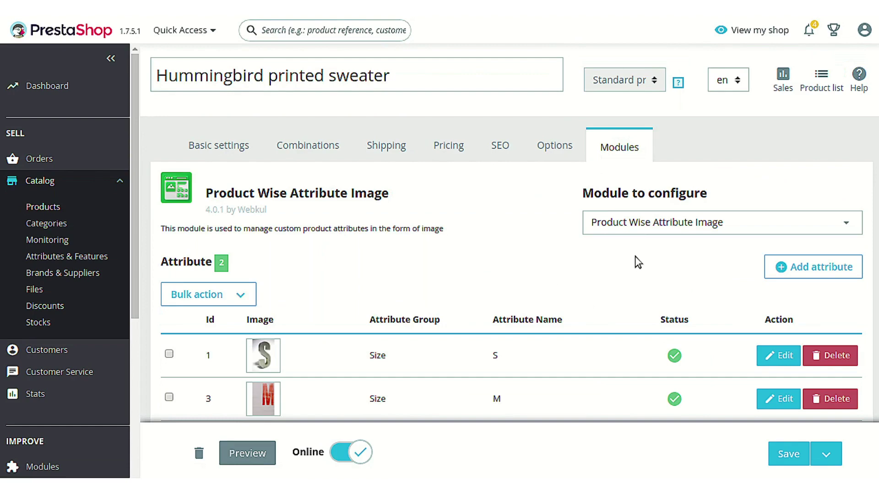
pyautogui.scroll(-1, 638, 263)
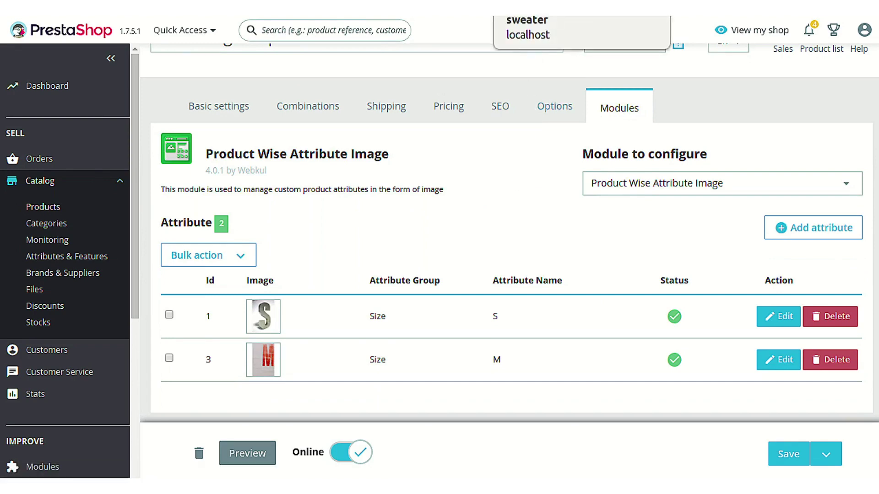
pyautogui.click(526, 7)
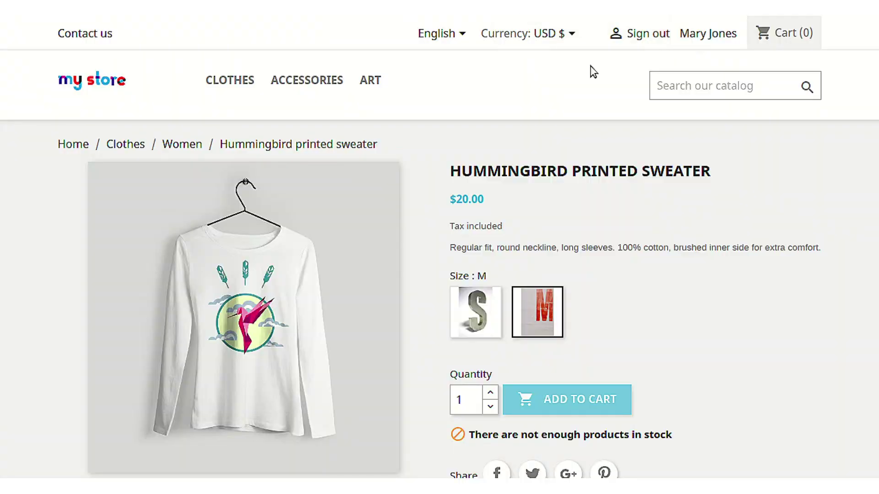